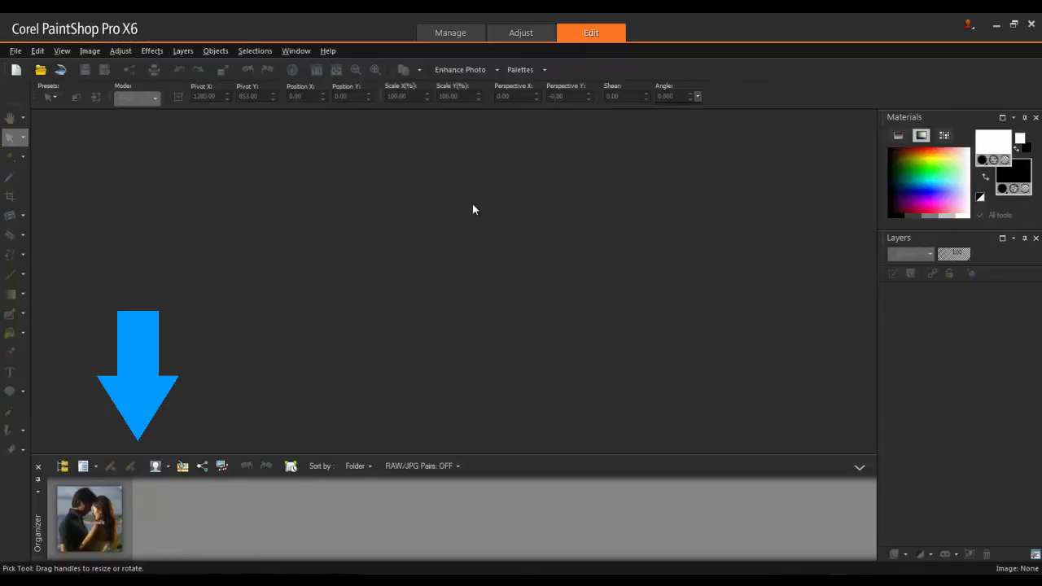
# Step: Look through the View menu options and close it without changing anything
pyautogui.click(70, 50)
pyautogui.moveTo(216, 301)
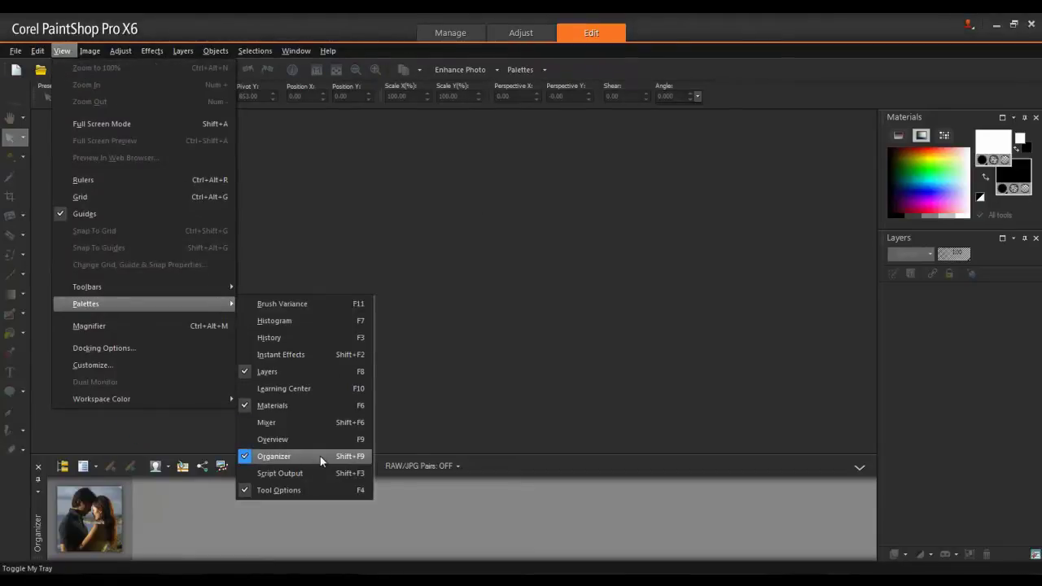
pyautogui.click(638, 346)
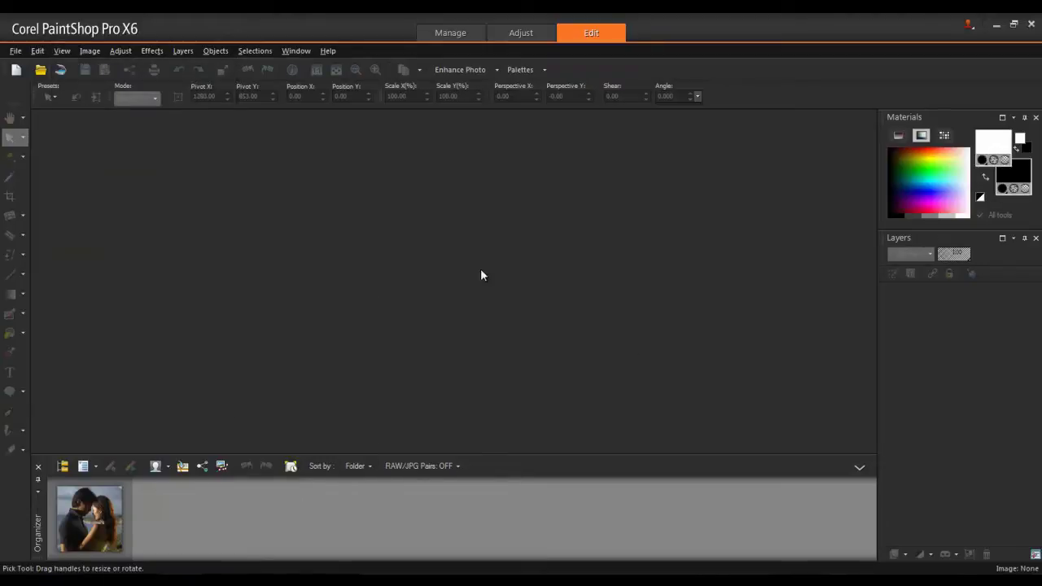
# Step: Start a new 6 × 5 inch image at 300 resolution
pyautogui.click(16, 52)
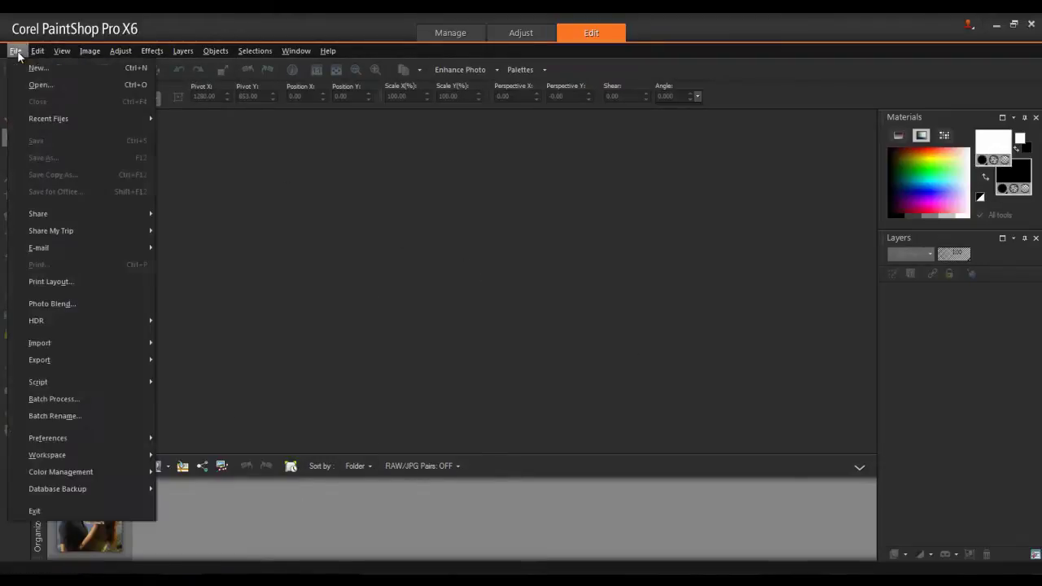
pyautogui.click(36, 68)
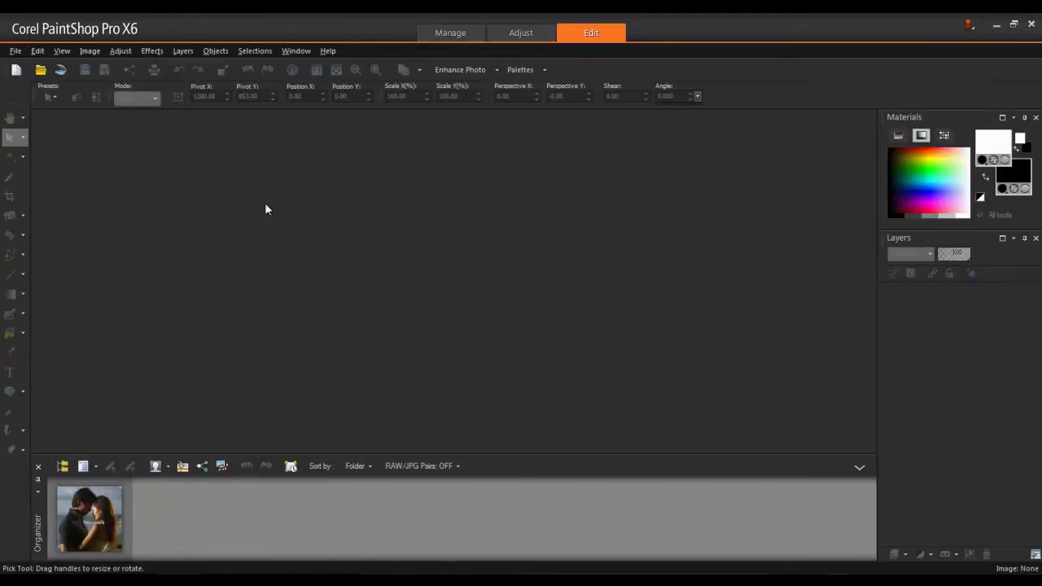
pyautogui.write('6')
pyautogui.press('Tab')
pyautogui.press('Tab')
pyautogui.write('300')
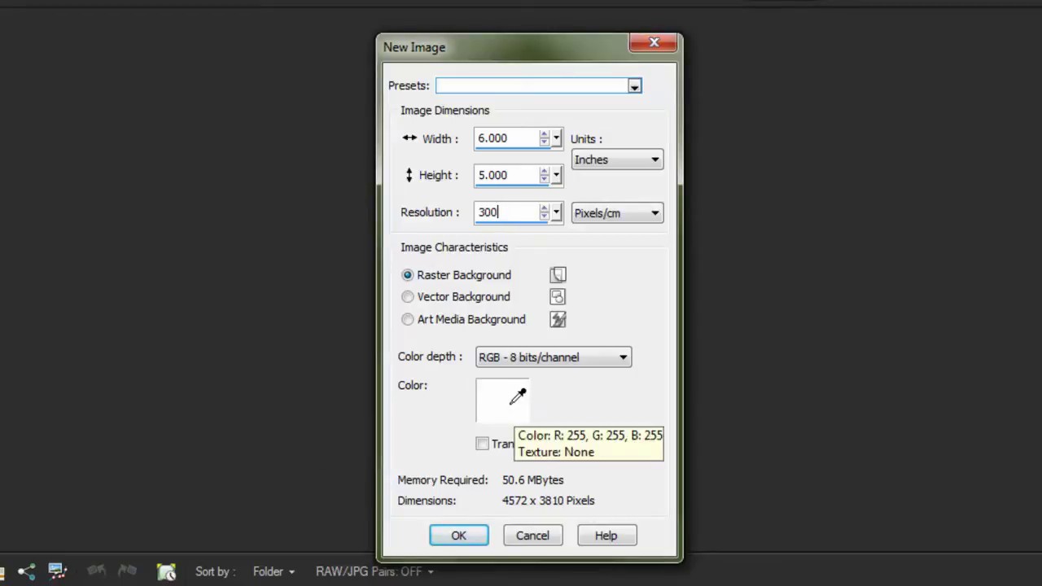
# Step: Set the background colour to light pink #f4a8ee and create the image
pyautogui.click(518, 396)
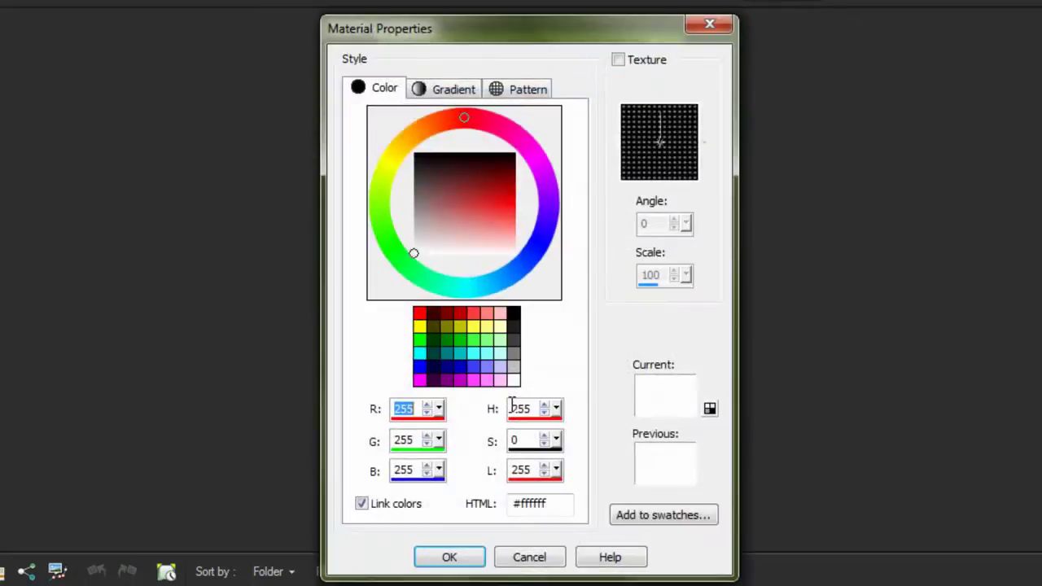
pyautogui.click(533, 149)
pyautogui.click(499, 237)
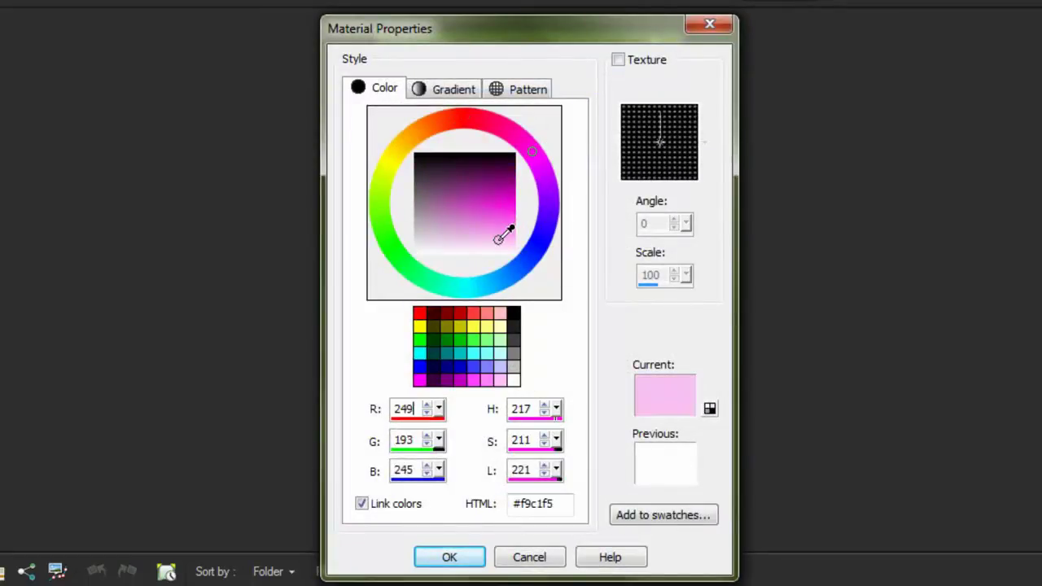
pyautogui.click(494, 232)
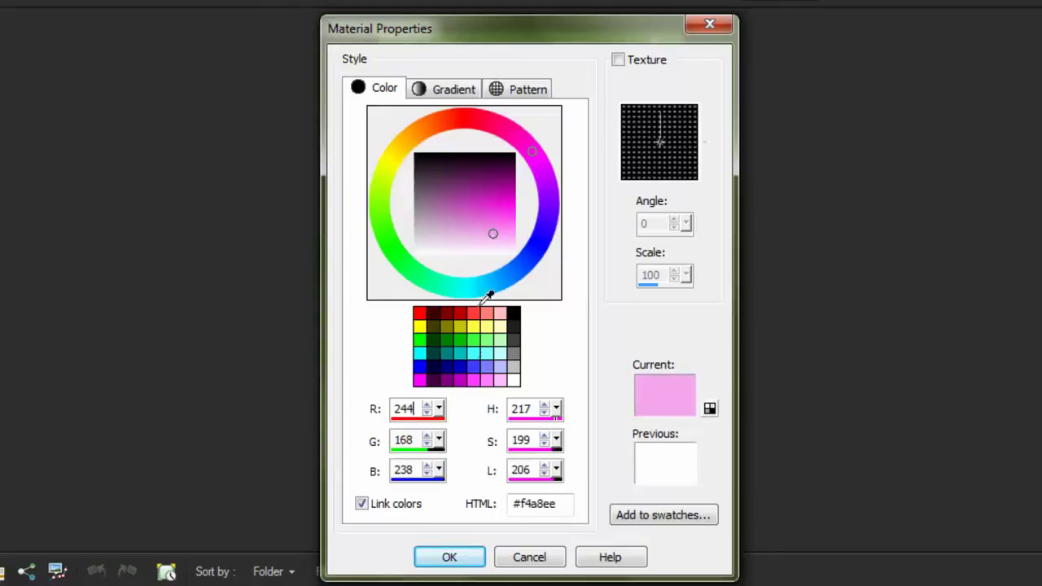
pyautogui.click(447, 558)
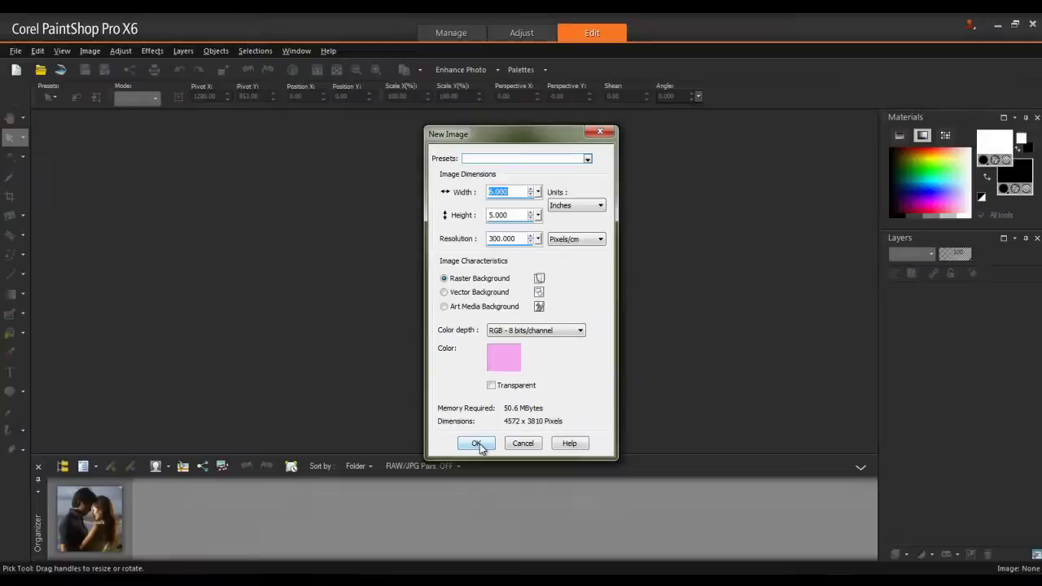
pyautogui.click(463, 515)
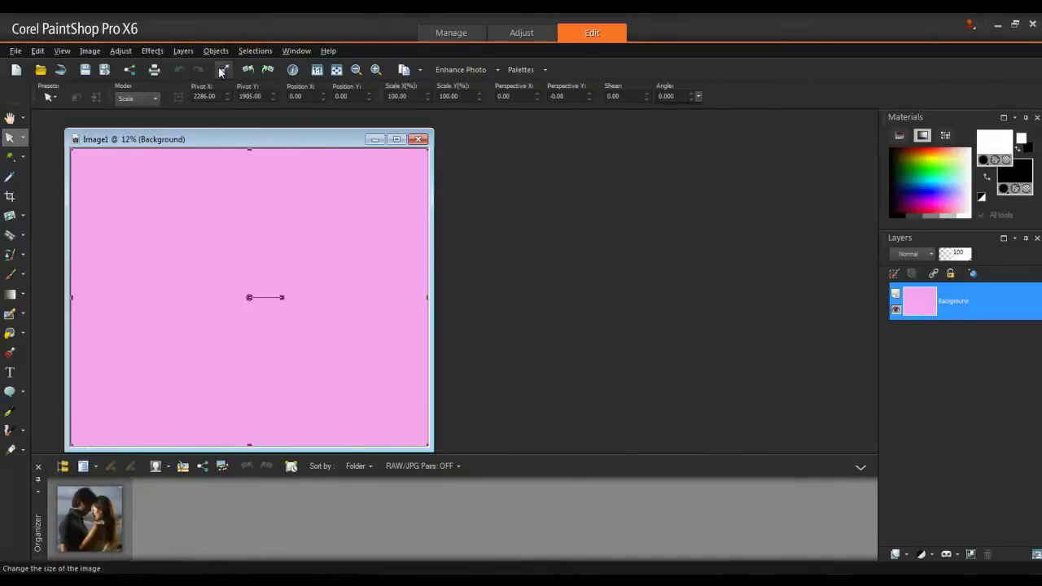
# Step: Add a new Raster 1 layer over the background and rename it 'Pattern'
pyautogui.click(182, 52)
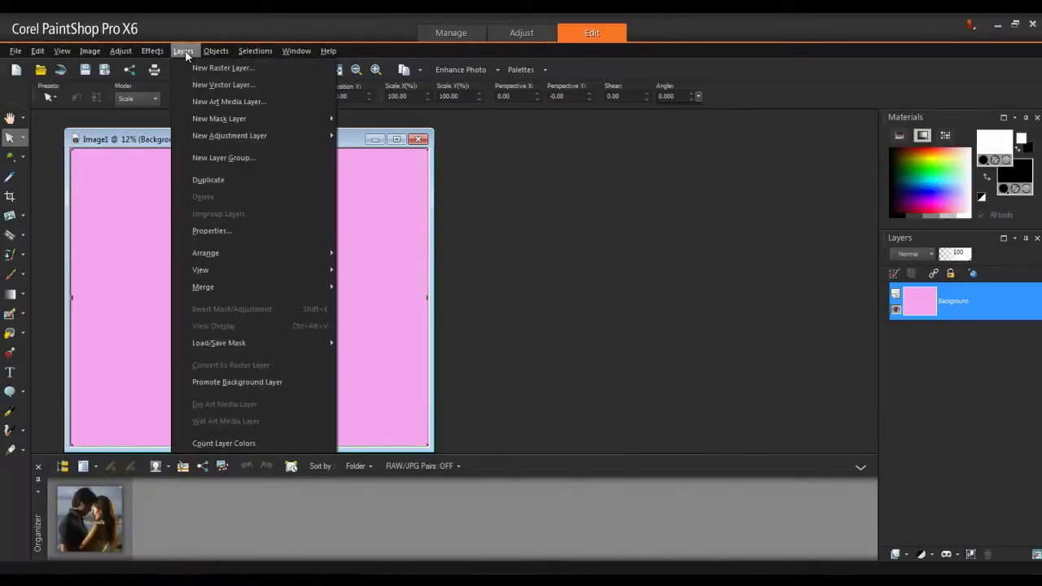
pyautogui.click(207, 67)
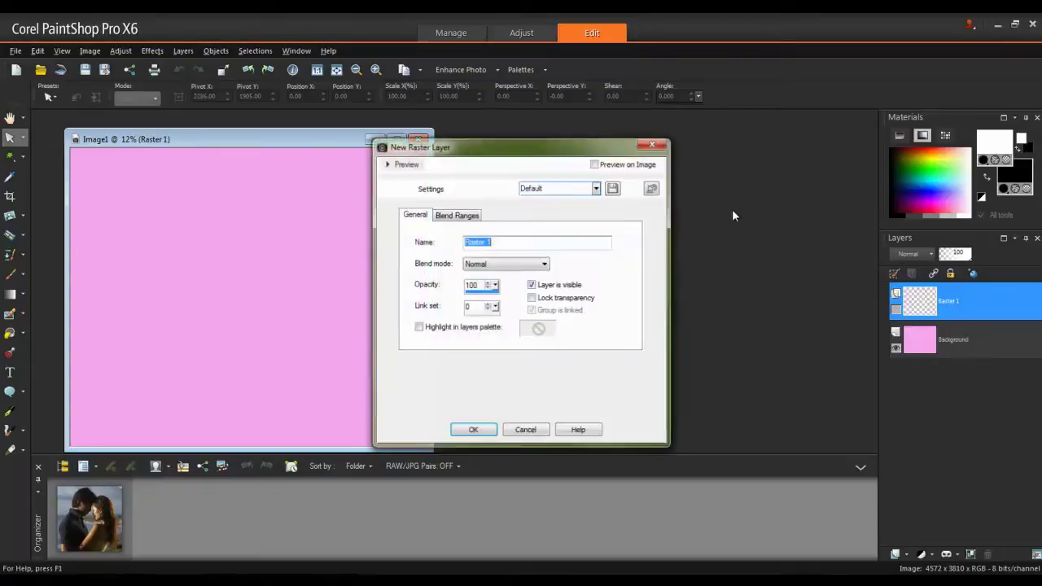
pyautogui.click(476, 431)
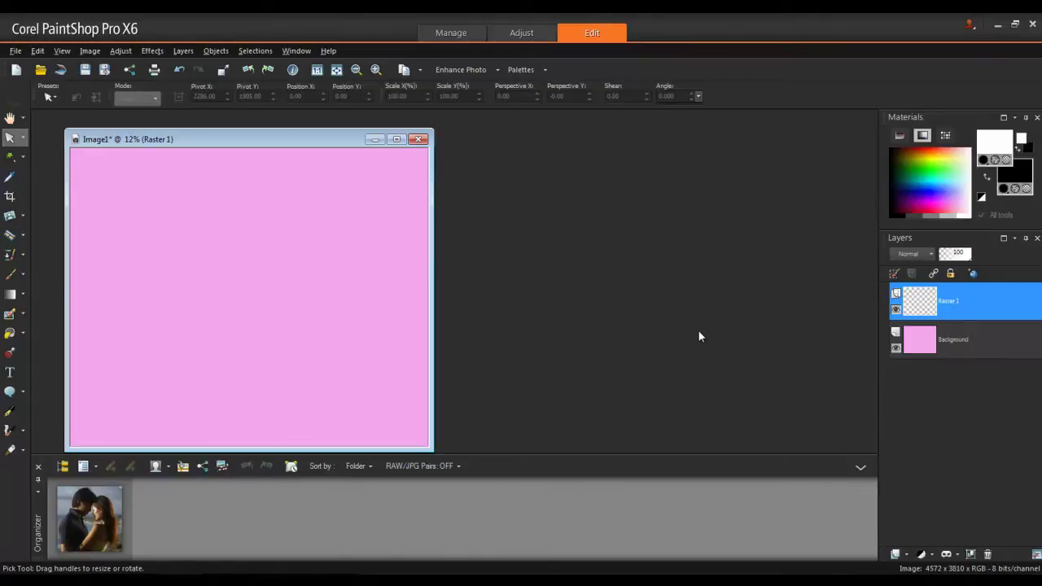
pyautogui.rightClick(982, 310)
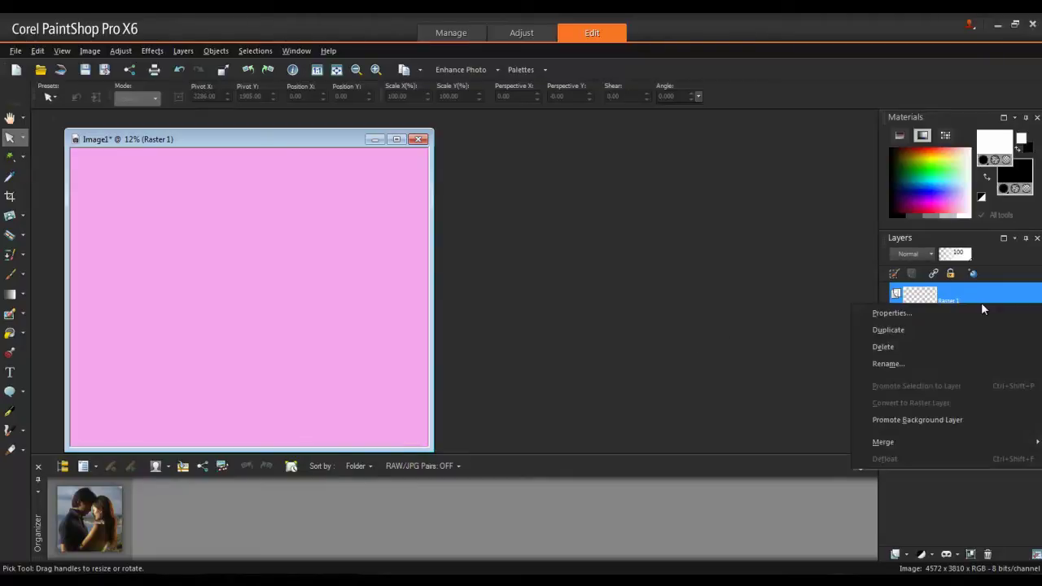
pyautogui.click(920, 363)
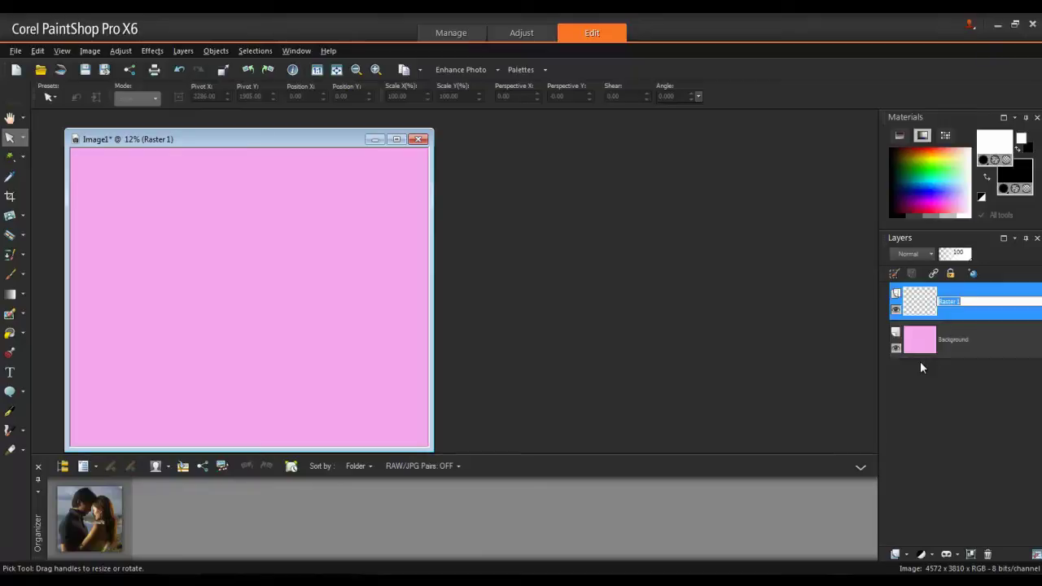
pyautogui.write('Pattern')
pyautogui.press('Return')
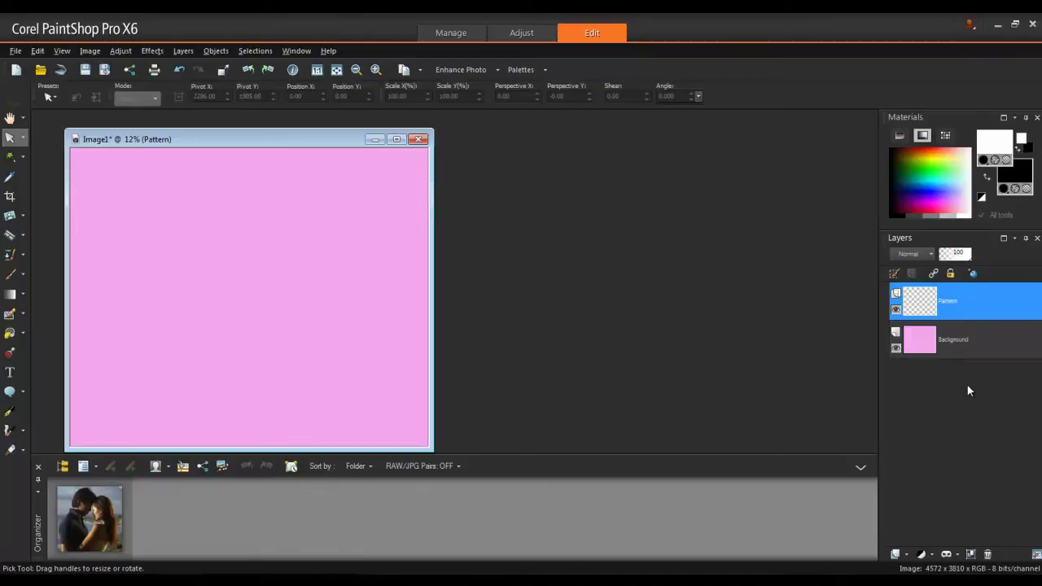
# Step: Set the Flood Fill foreground material to the Floral 40 pattern at 200 scale
pyautogui.click(8, 334)
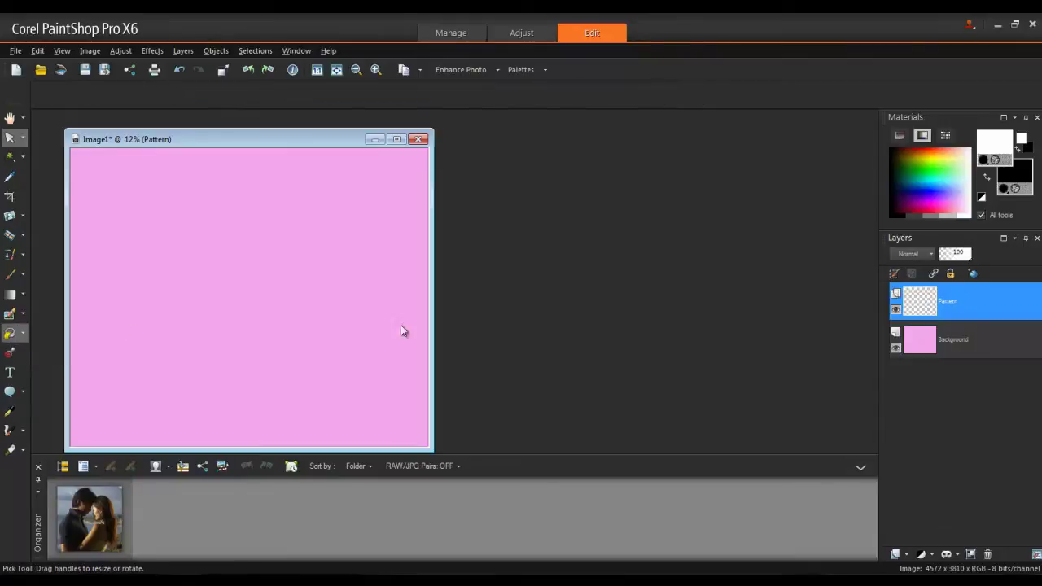
pyautogui.click(983, 160)
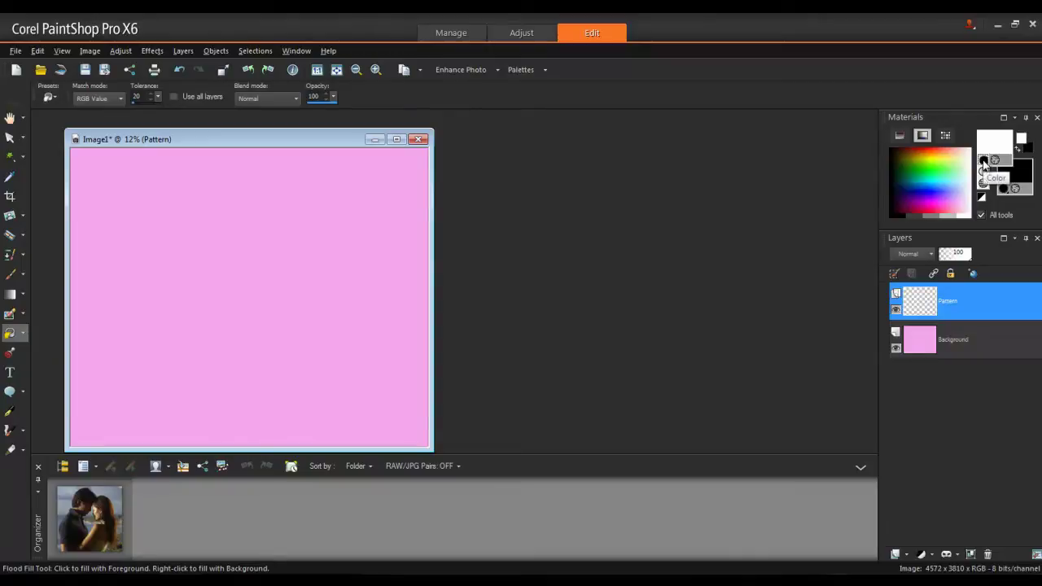
pyautogui.click(983, 184)
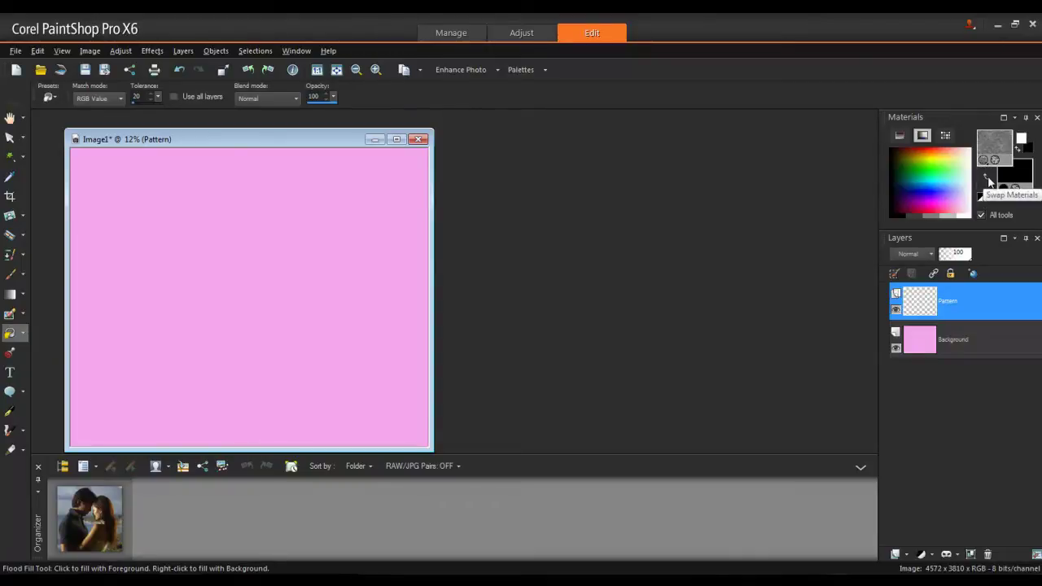
pyautogui.click(992, 144)
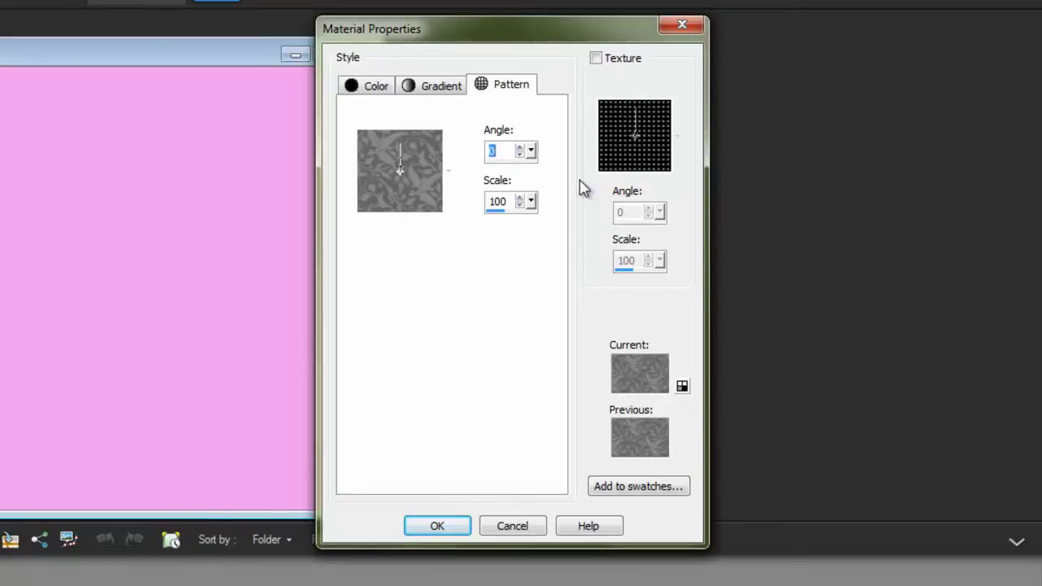
pyautogui.click(418, 172)
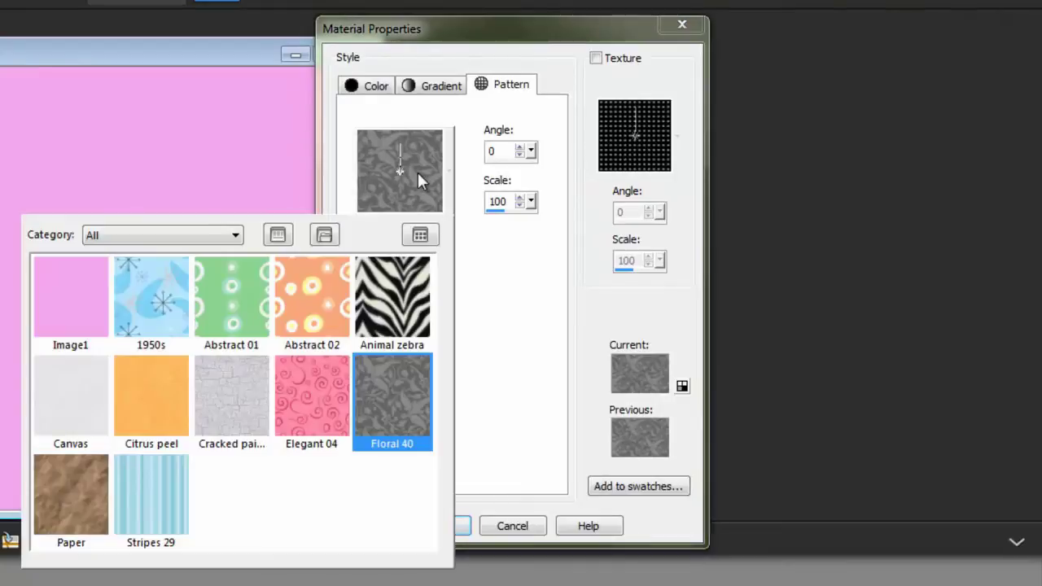
pyautogui.click(399, 419)
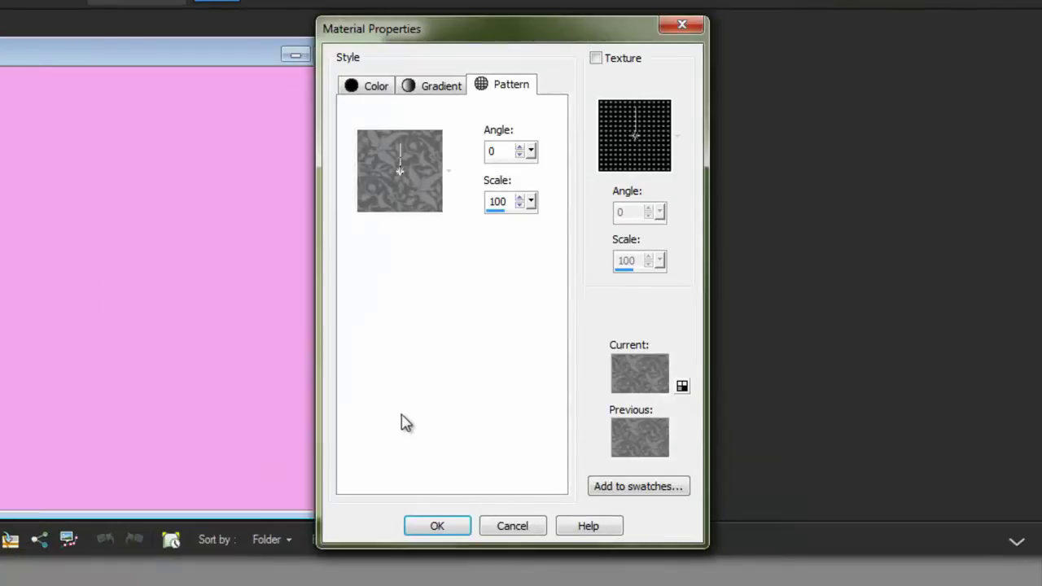
pyautogui.doubleClick(494, 201)
pyautogui.write('200')
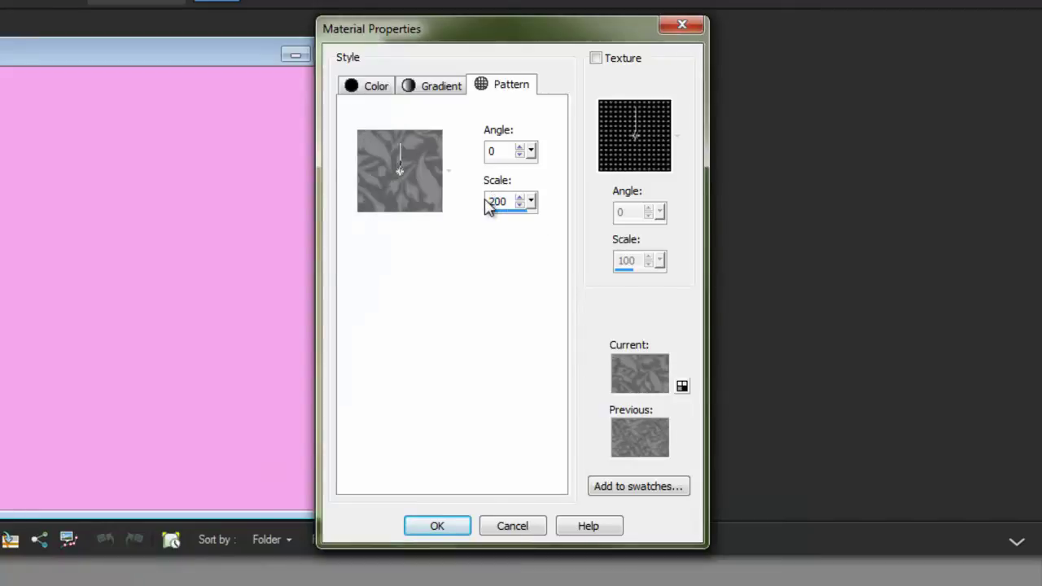
pyautogui.click(437, 527)
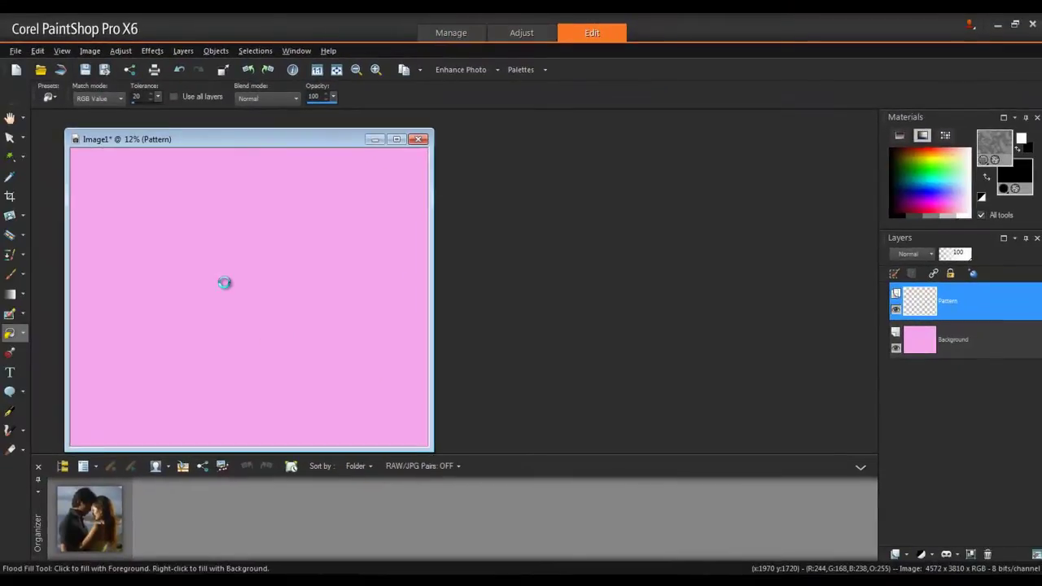
# Step: Flood-fill the Pattern layer with the floral pattern and lower its opacity to 40
pyautogui.click(83, 258)
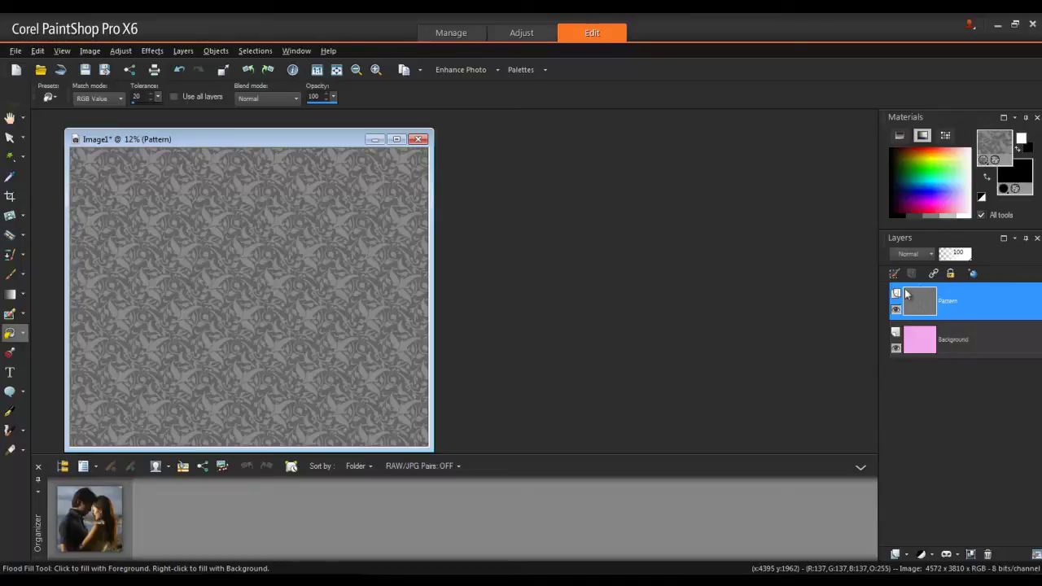
pyautogui.click(960, 259)
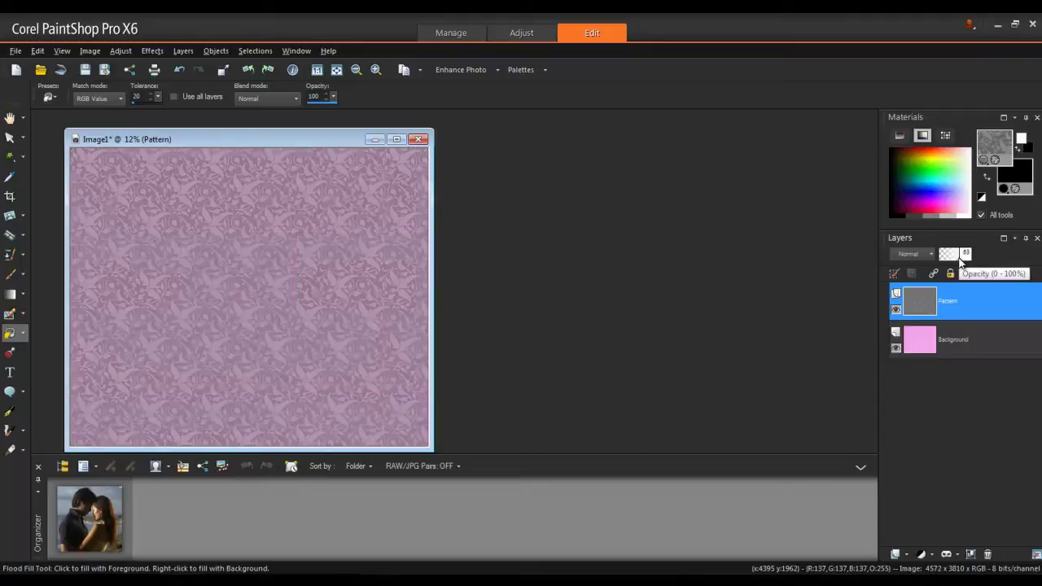
pyautogui.moveTo(959, 259); pyautogui.dragTo(952, 262)
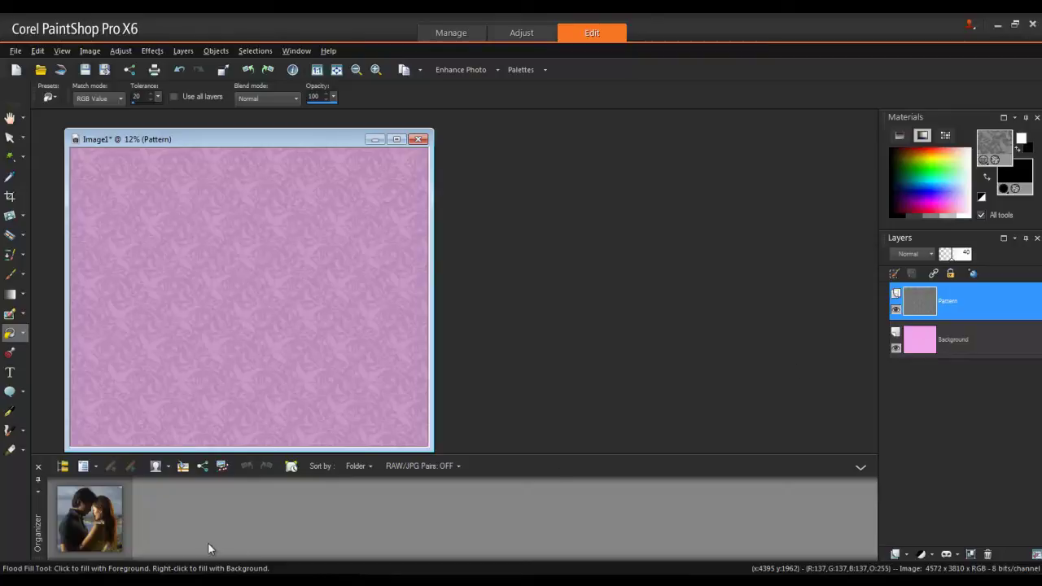
# Step: Add the couple photo from the Organizer as a layer and drag it down-right
pyautogui.click(92, 531)
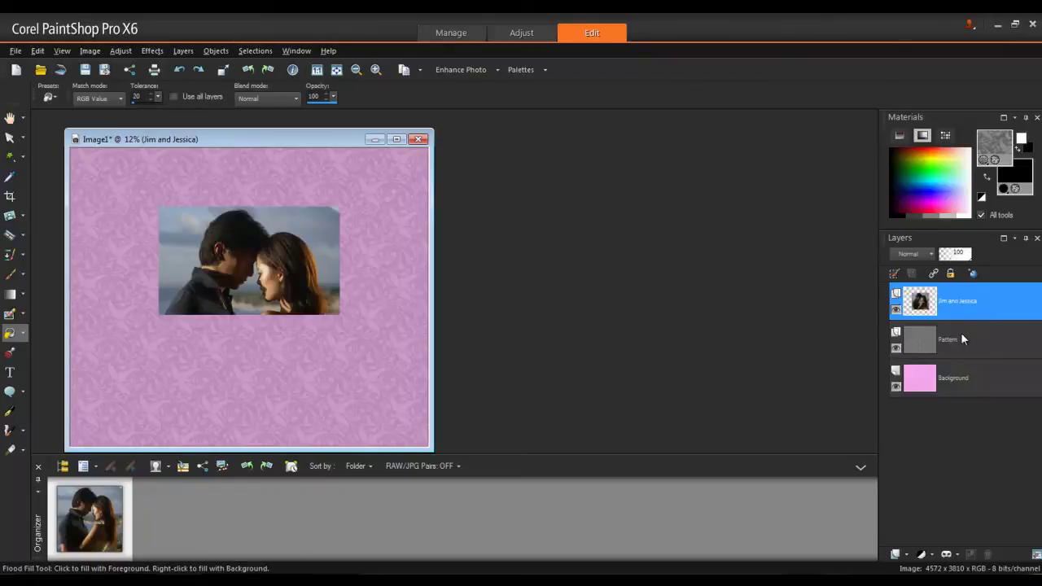
pyautogui.moveTo(962, 337)
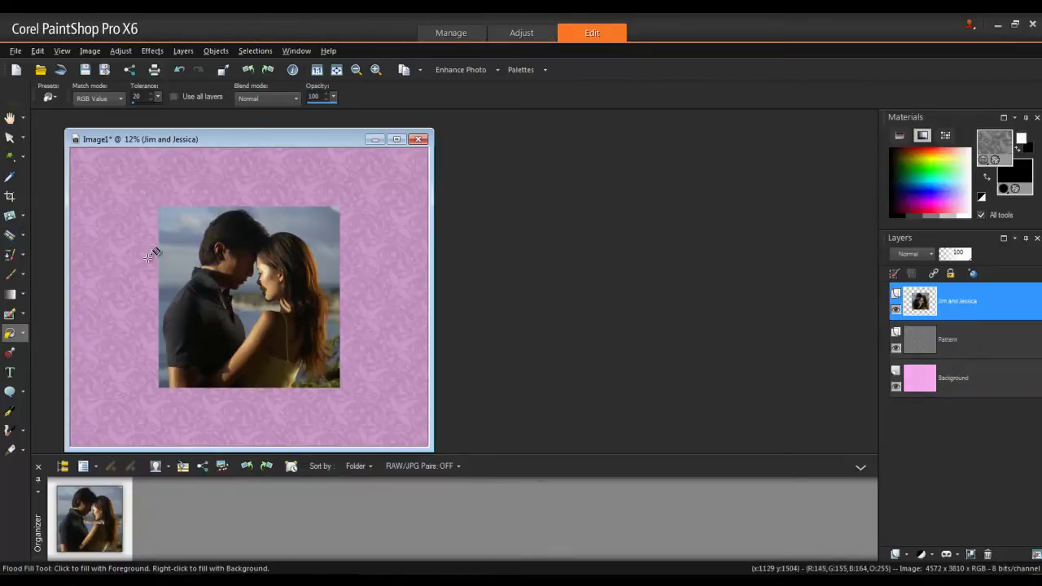
pyautogui.click(10, 139)
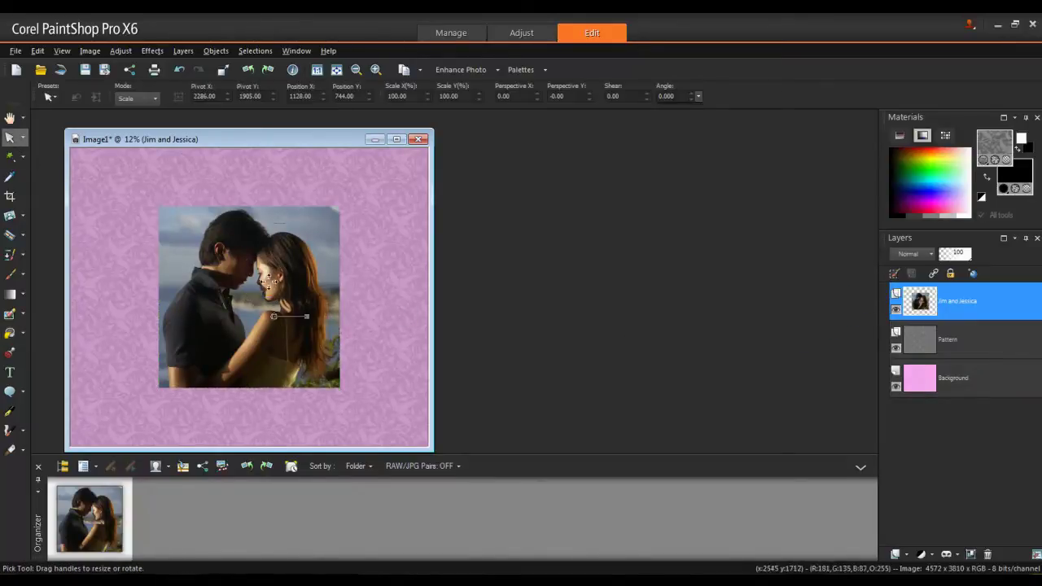
pyautogui.moveTo(244, 263); pyautogui.dragTo(306, 301)
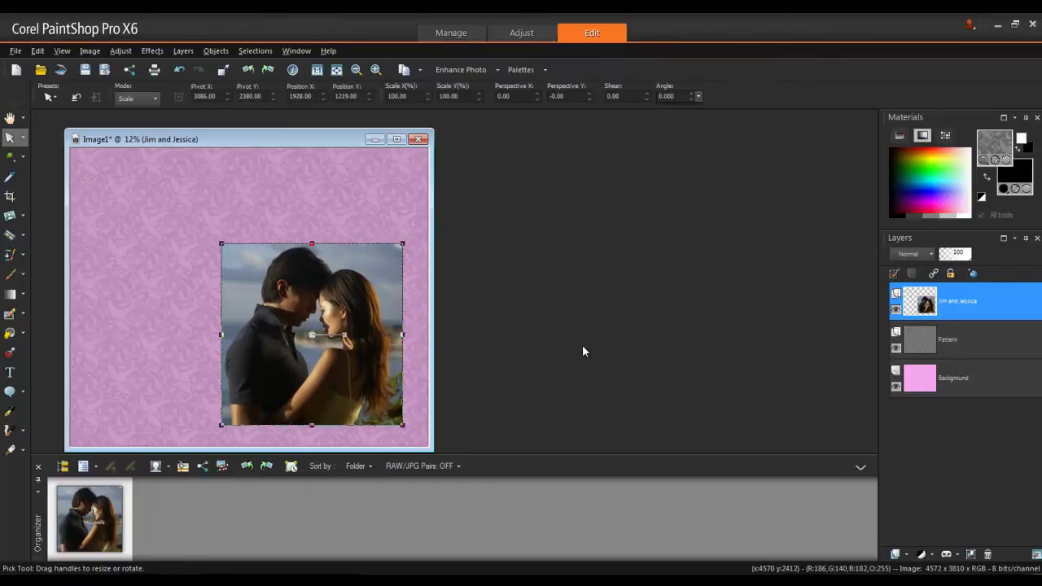
# Step: Type 'Save The Date' as a text object near the card's top left
pyautogui.click(11, 371)
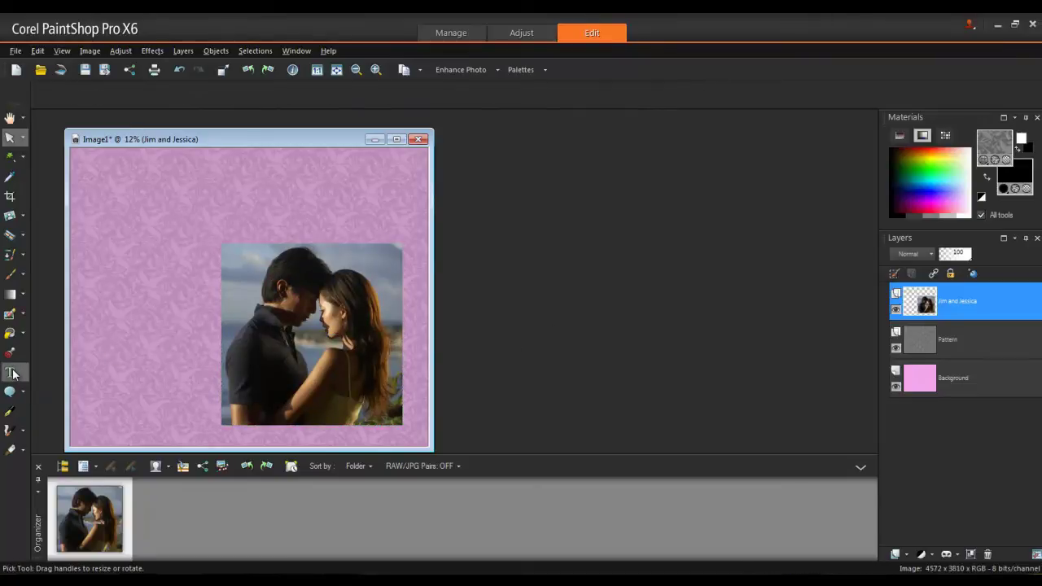
pyautogui.click(110, 198)
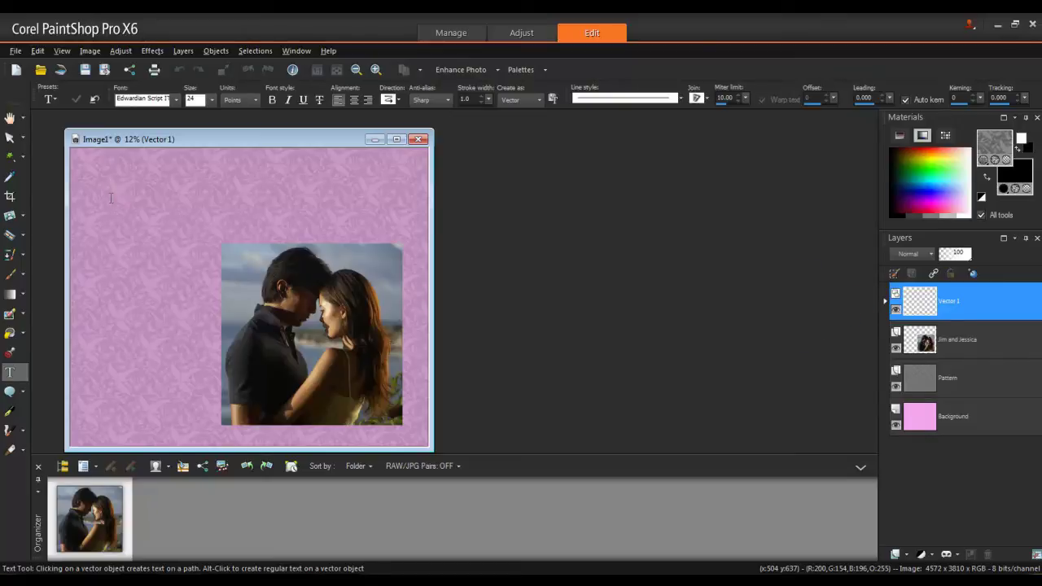
pyautogui.click(111, 198)
pyautogui.write('Save The Date')
pyautogui.hotkey('shift', 'Home')
# Step: Stretch the 'Save The Date' title much wider and move it to the card's top
pyautogui.press('k')
pyautogui.moveTo(209, 204); pyautogui.dragTo(430, 246)
pyautogui.moveTo(270, 222); pyautogui.dragTo(244, 195)
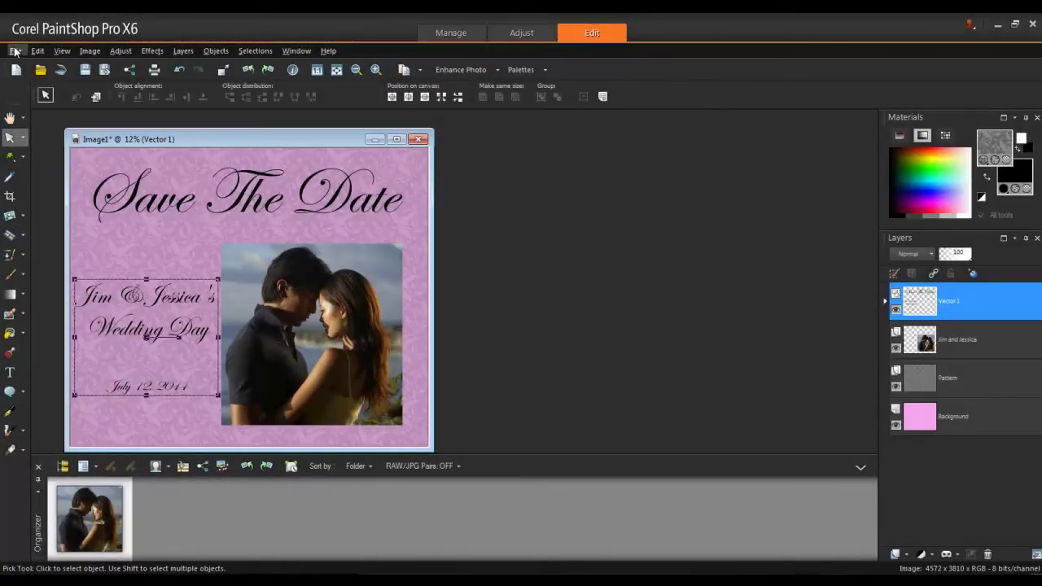
# Step: Save the card in PSPIMAGE format as 'save the date postcard'
pyautogui.click(14, 50)
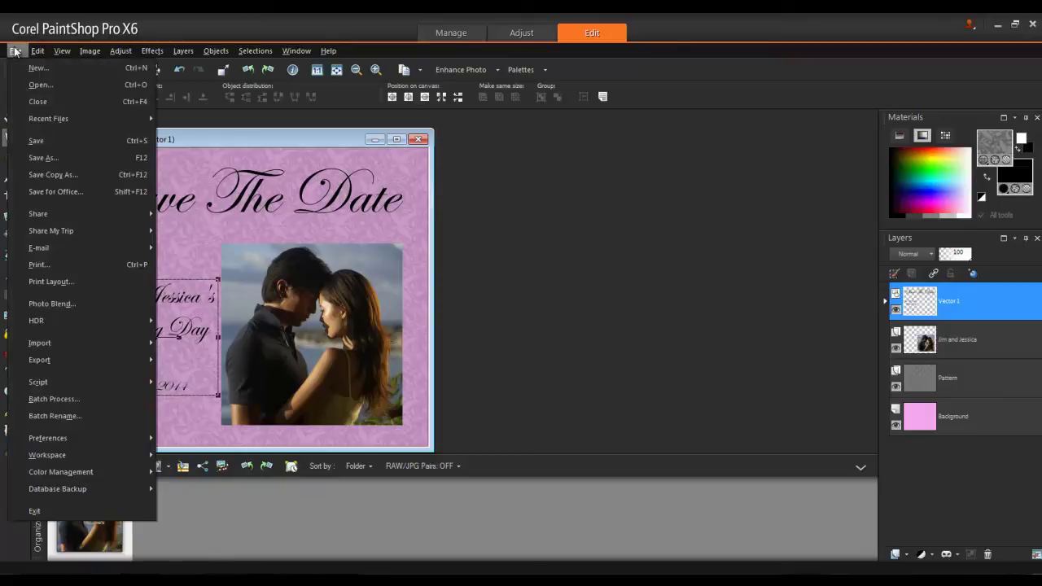
pyautogui.click(91, 161)
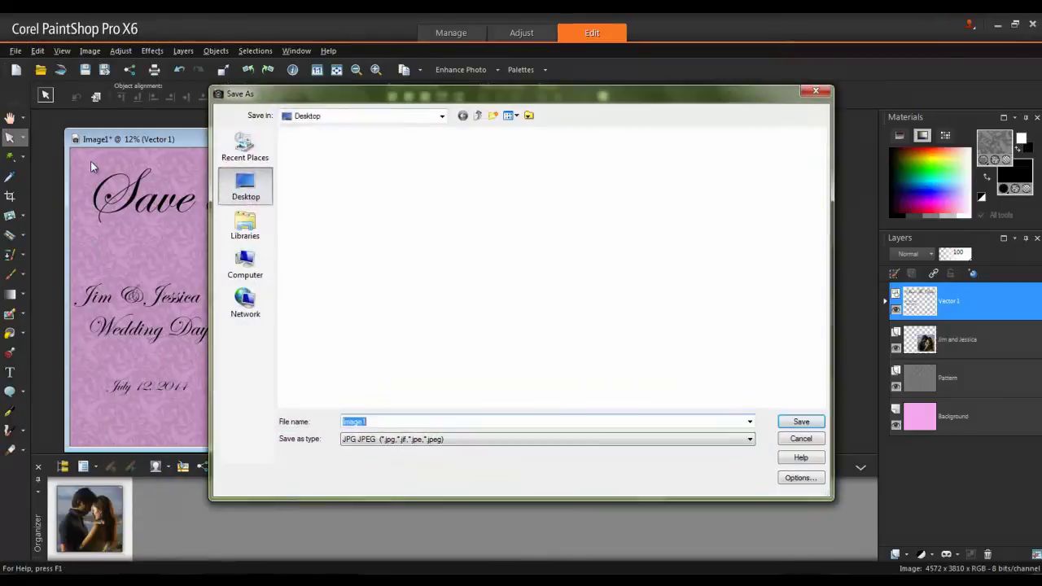
pyautogui.click(598, 438)
pyautogui.click(455, 192)
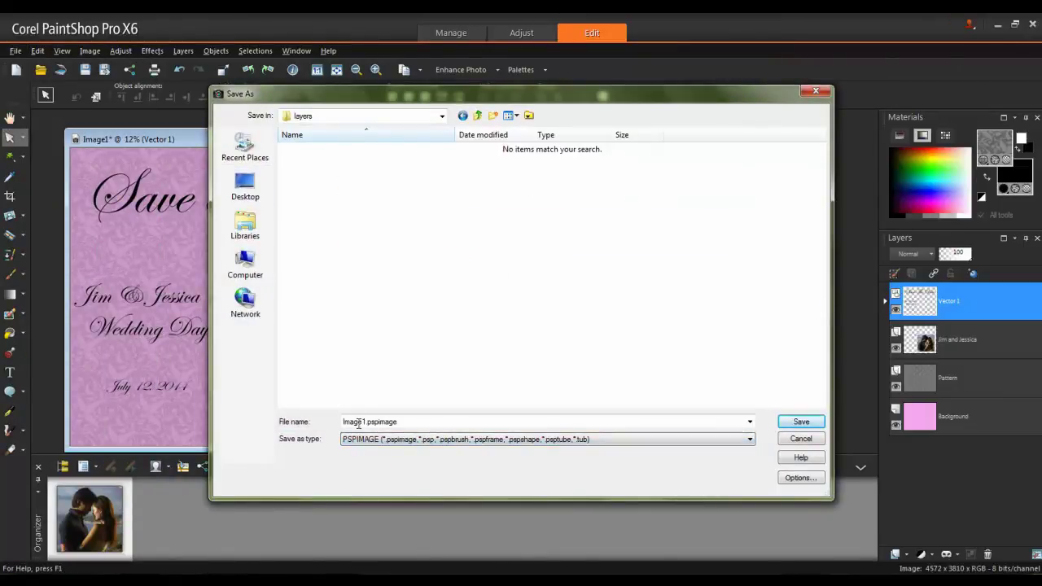
pyautogui.moveTo(342, 422); pyautogui.dragTo(368, 421)
pyautogui.write('save the date postcard')
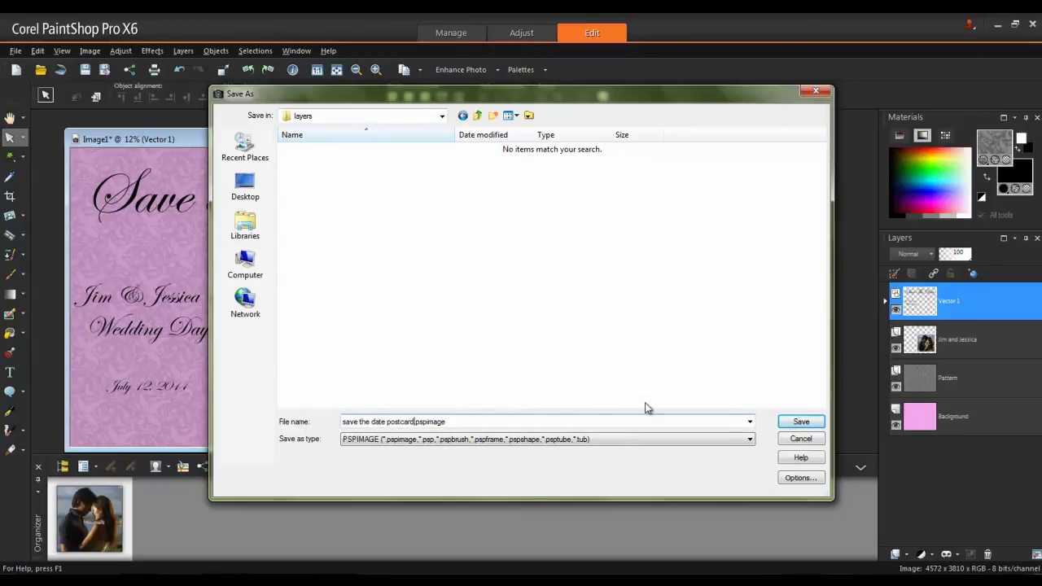
pyautogui.click(797, 421)
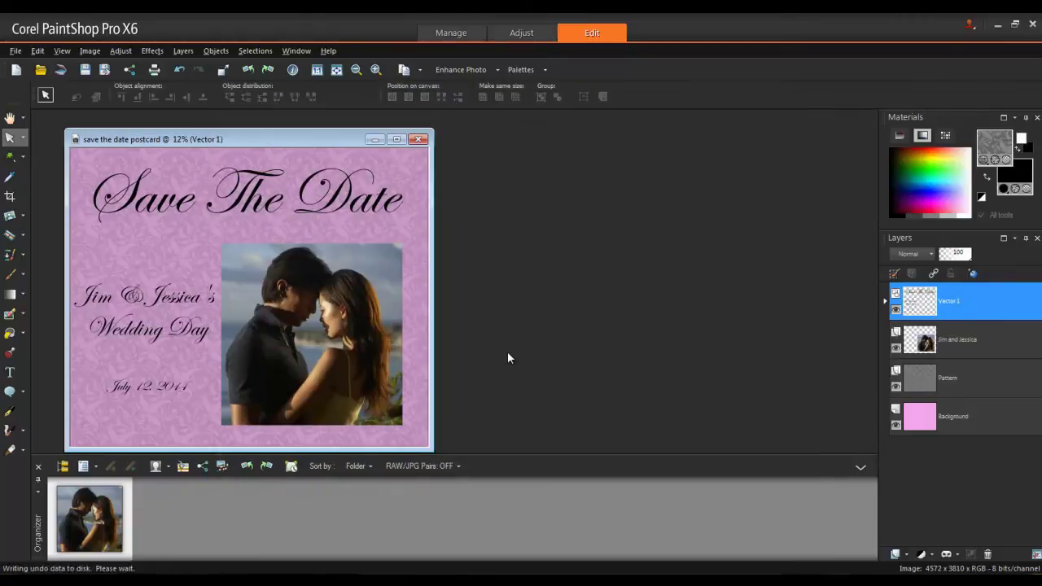
# Step: Save a JPEG copy 'save the date postcard.jpg', accepting the layer merge
pyautogui.click(15, 51)
pyautogui.click(82, 157)
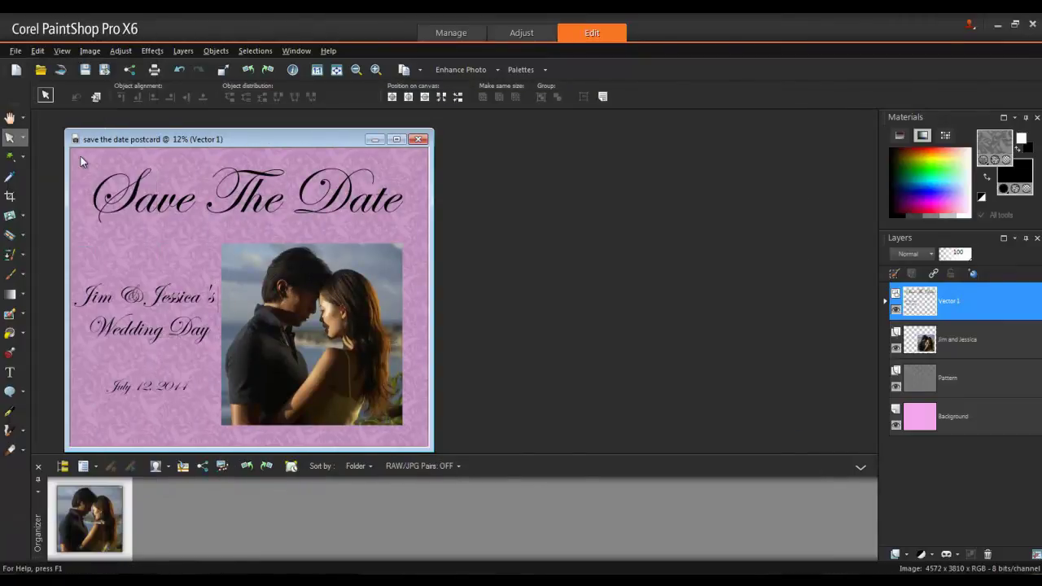
pyautogui.click(425, 438)
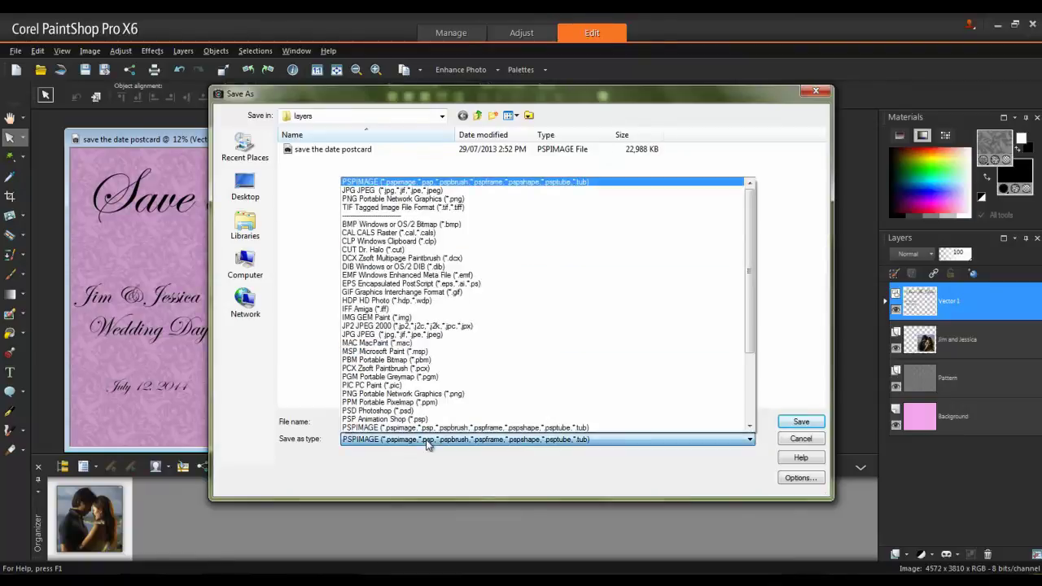
pyautogui.click(557, 190)
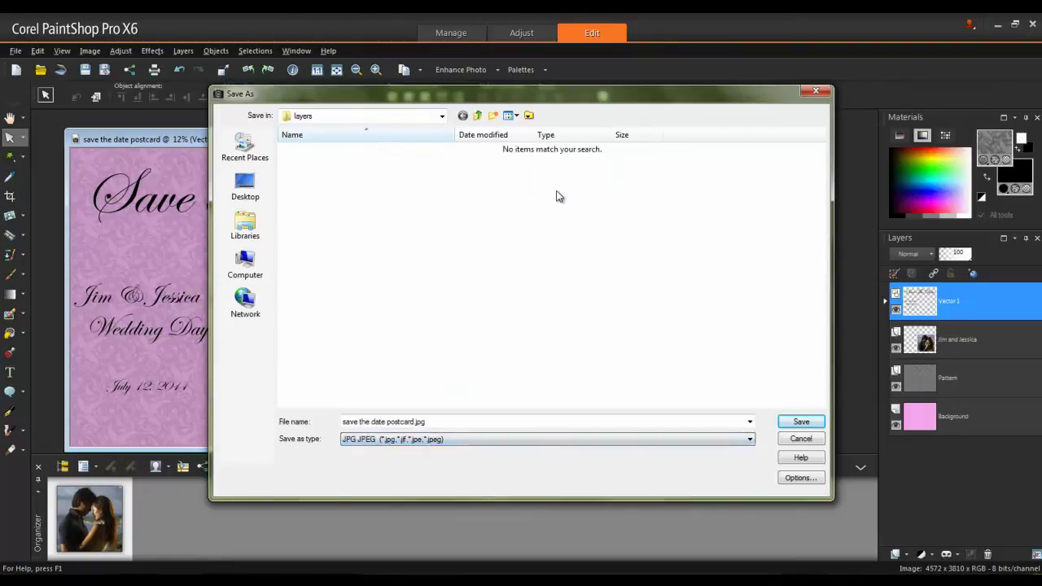
pyautogui.click(802, 421)
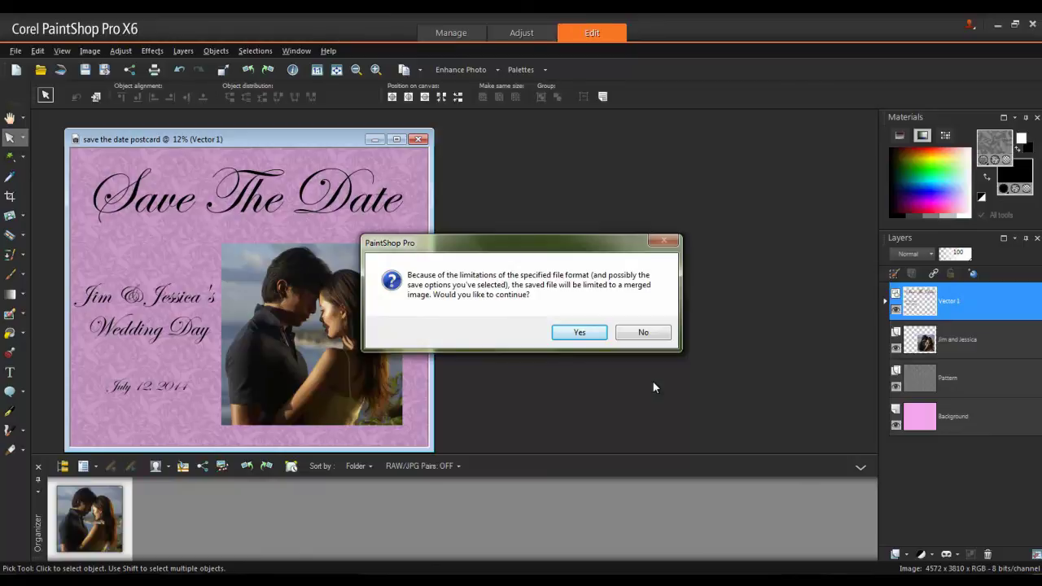
pyautogui.click(579, 333)
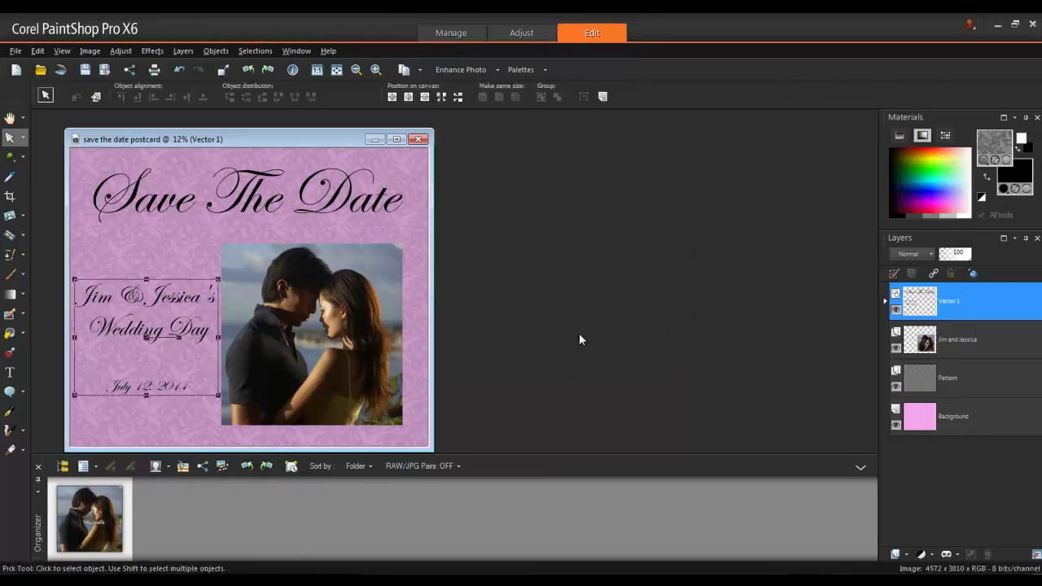